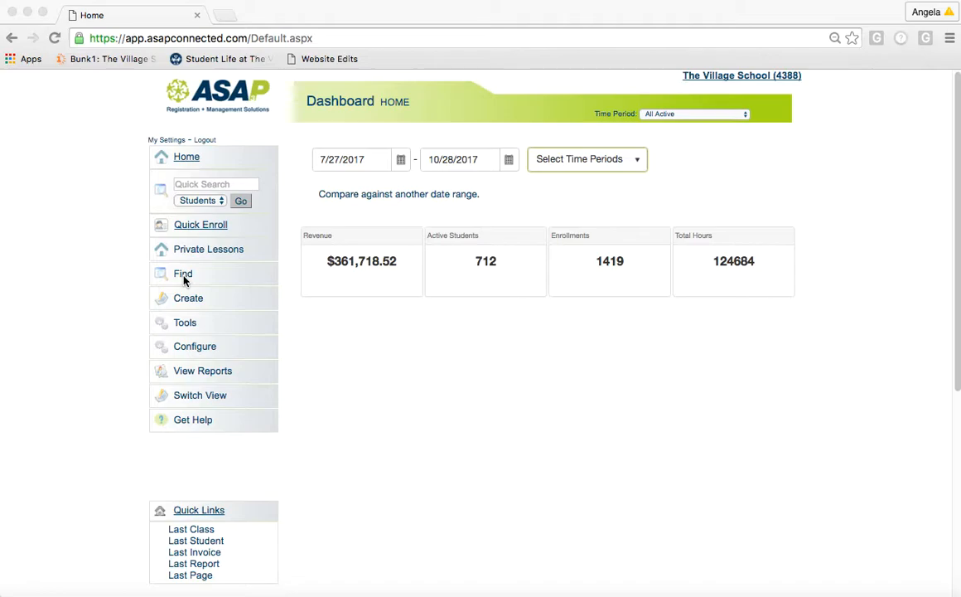
- Expand the Create menu in the dashboard's left navigation to list creatable record types
left_click(197, 305)
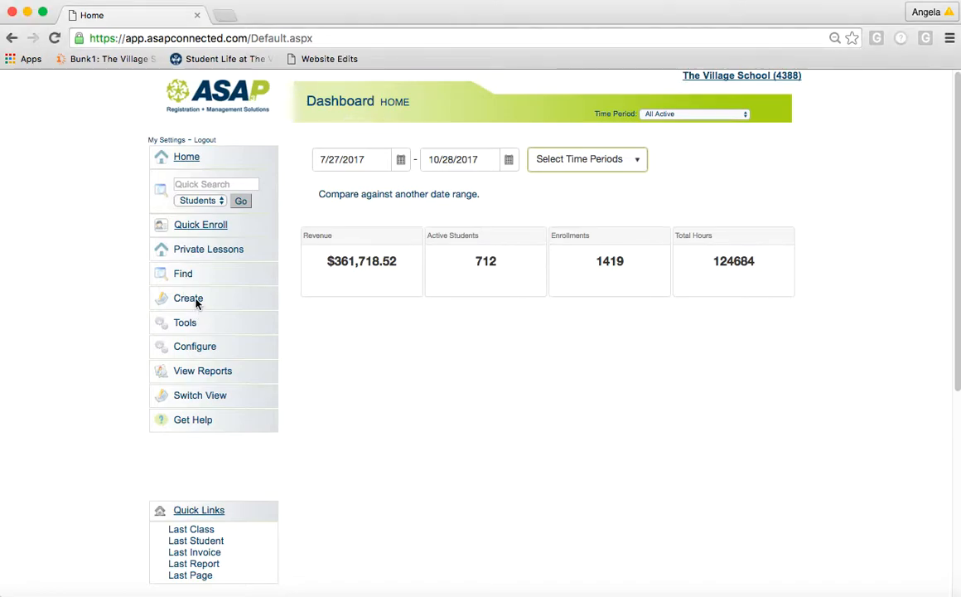
double_click(198, 305)
left_click(197, 305)
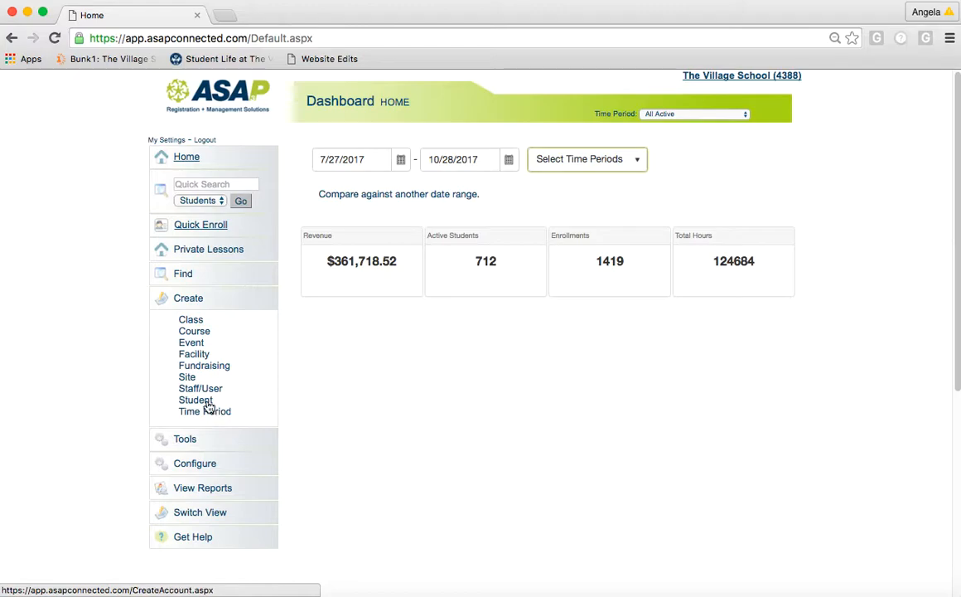
- Open a blank Staff/User form, view the Staff Type choices unchanged, then expand Configure
left_click(203, 389)
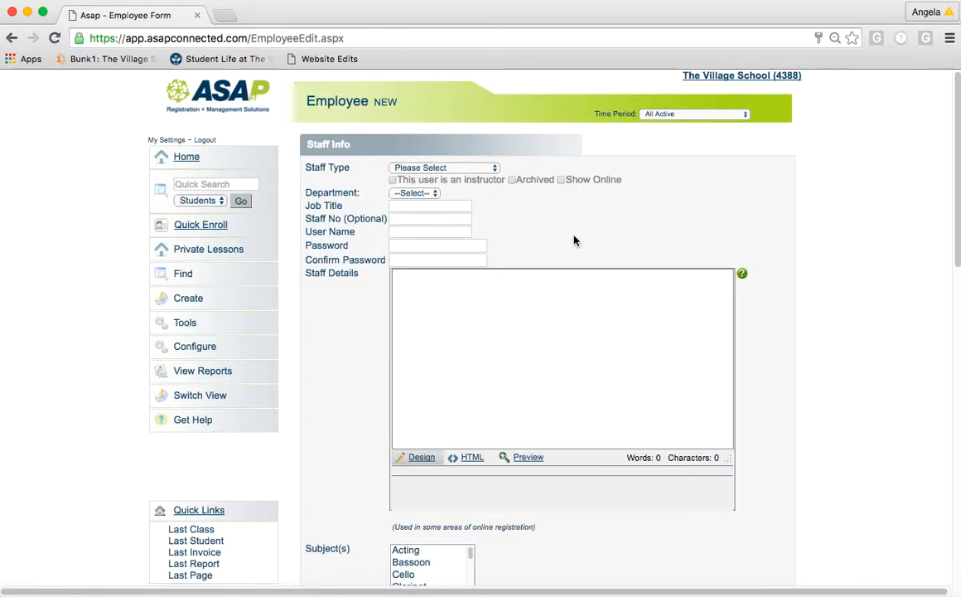
left_click(475, 168)
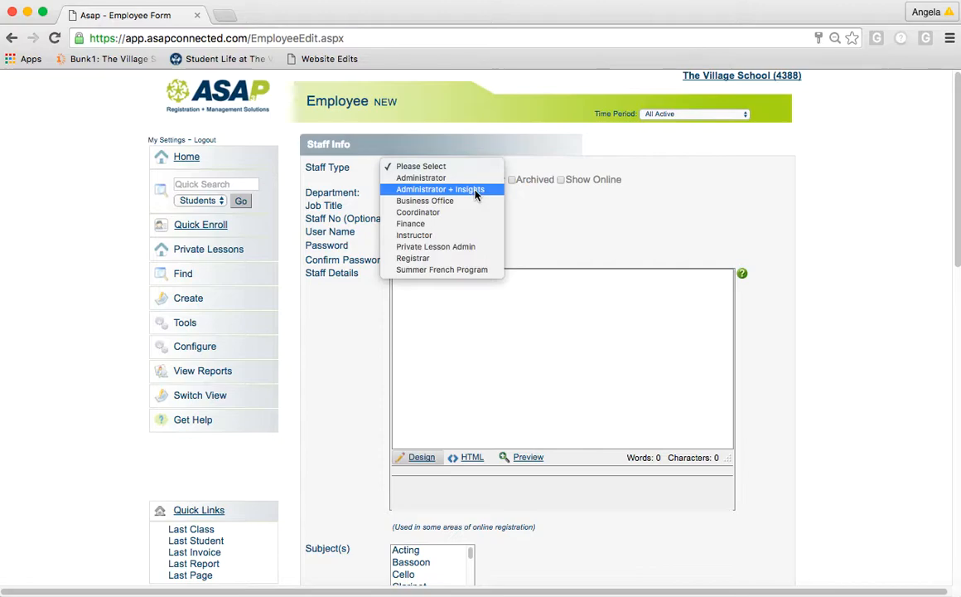
left_click(577, 199)
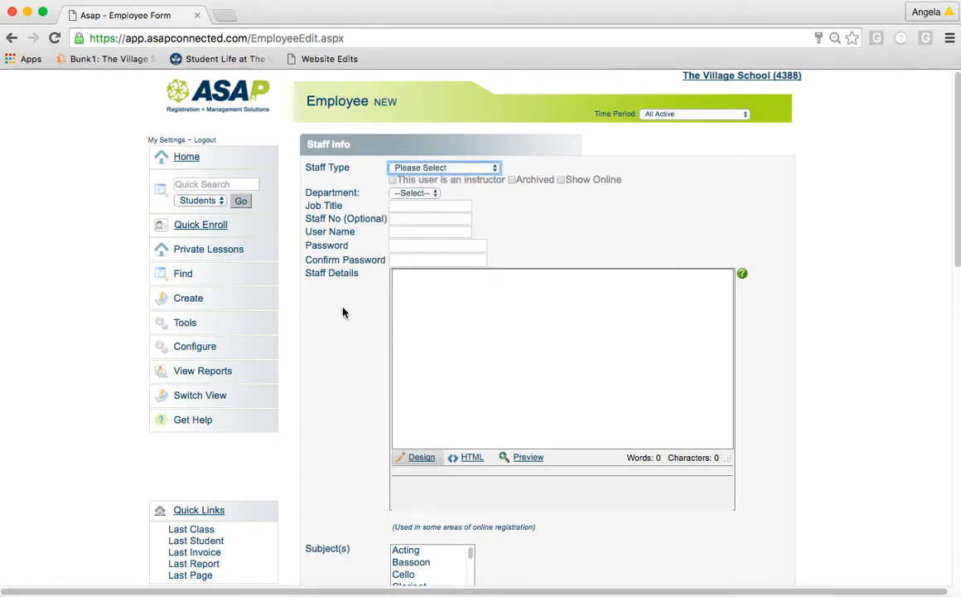
left_click(189, 348)
scroll(190, 348, "down", 2)
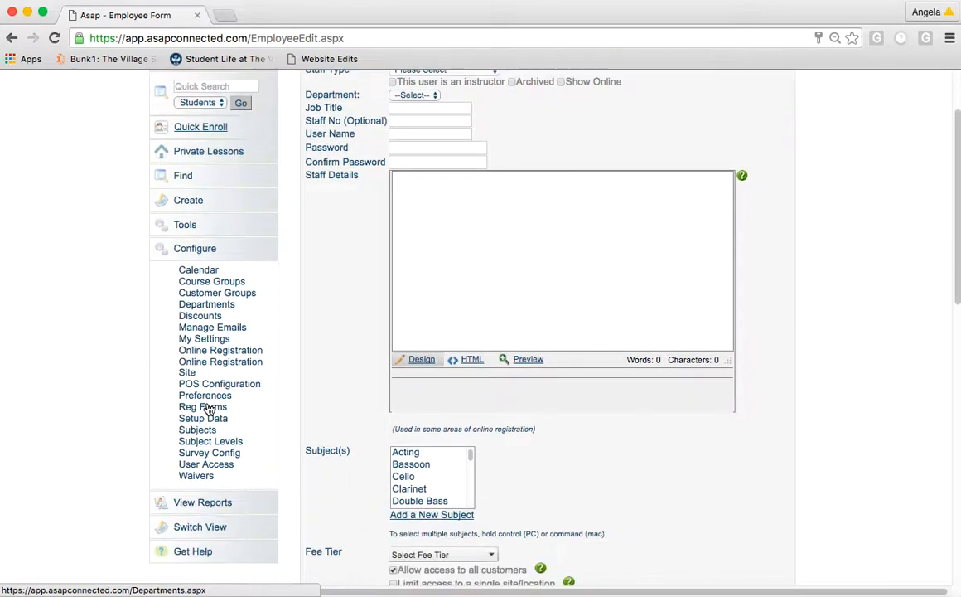
- Open User Access and review Administrator's function permissions, ticking Make Payments
left_click(206, 469)
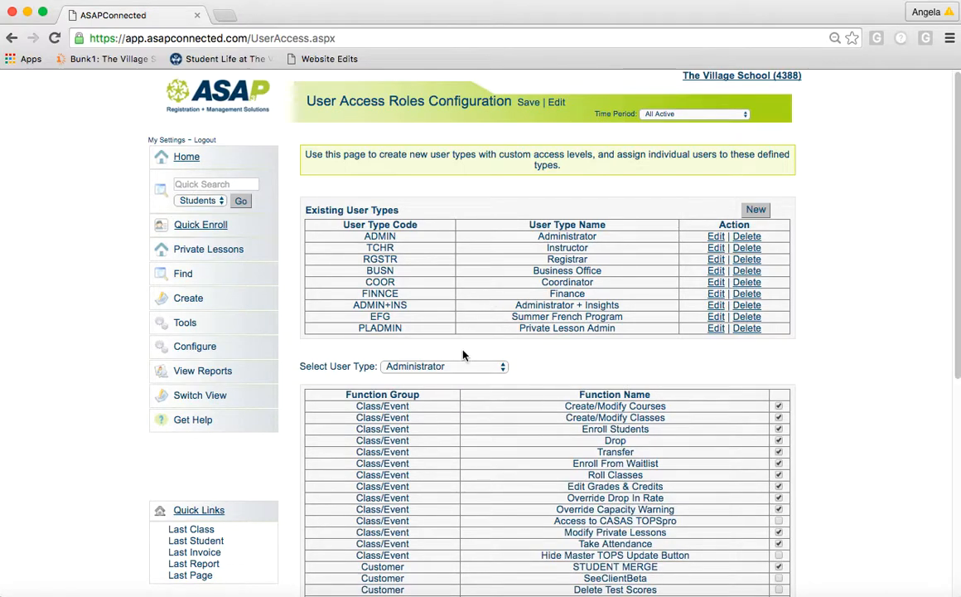
scroll(465, 375, "down", 5)
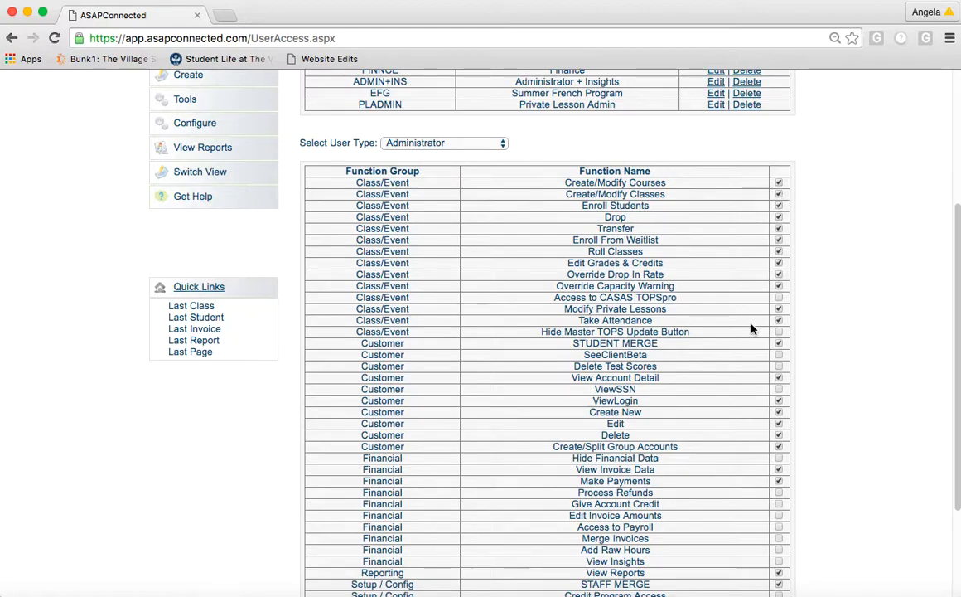
scroll(752, 329, "down", 2)
scroll(752, 329, "down", 1)
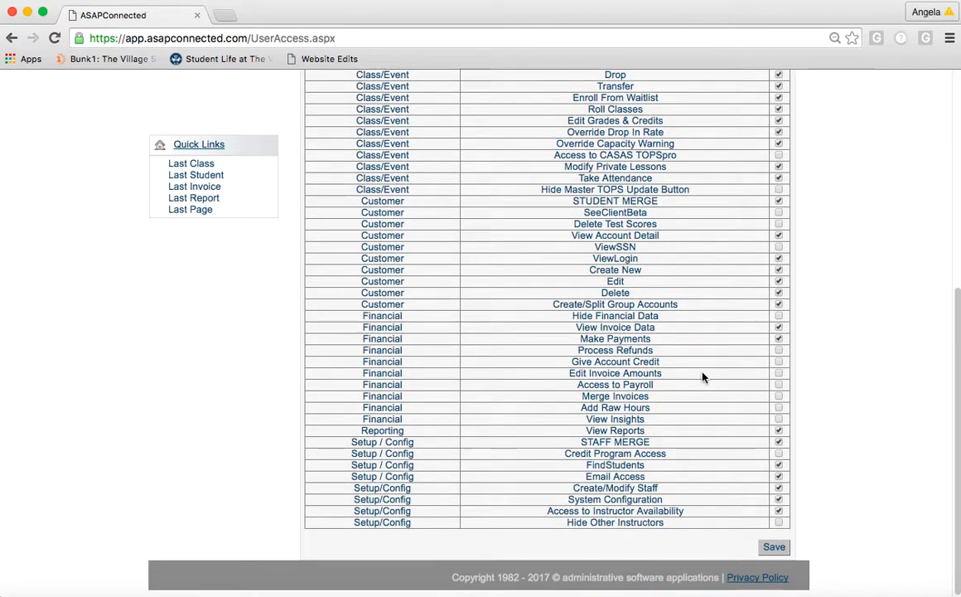
scroll(703, 377, "up", 1)
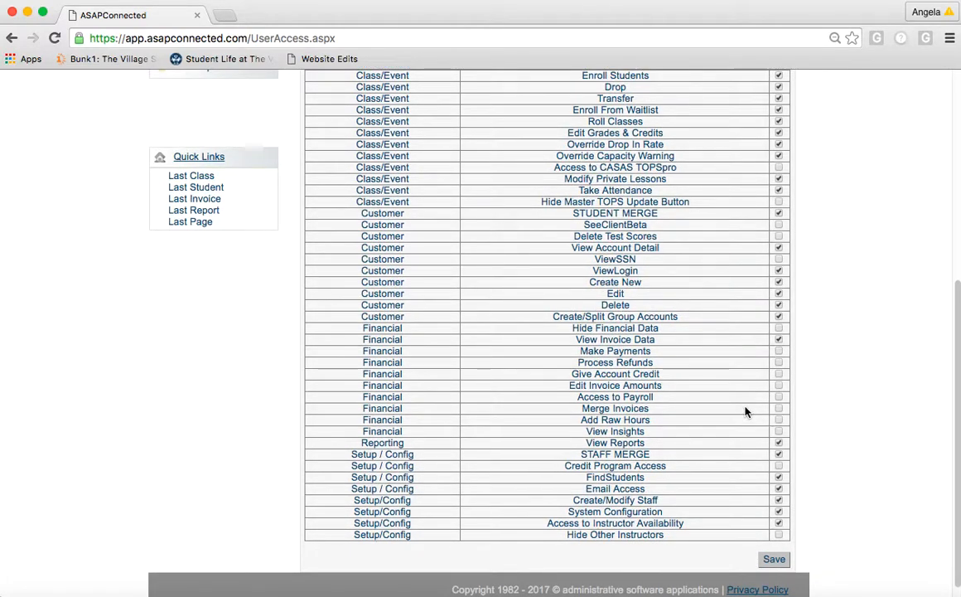
left_click(778, 351)
scroll(738, 393, "down", 1)
scroll(738, 393, "up", 5)
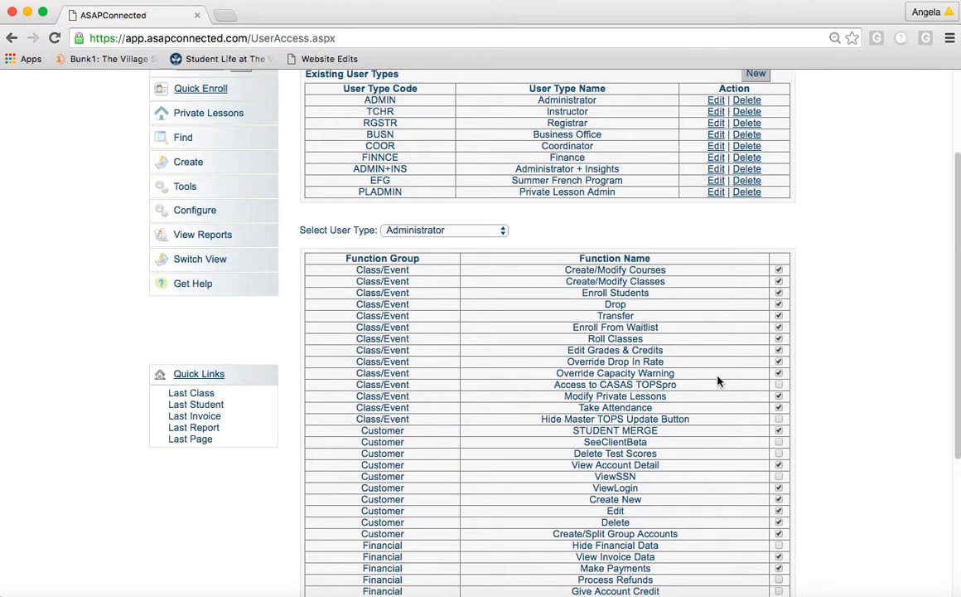
- Check the nine user types in the Select User Type list without changing it
left_click(438, 232)
left_click(708, 232)
scroll(721, 236, "up", 3)
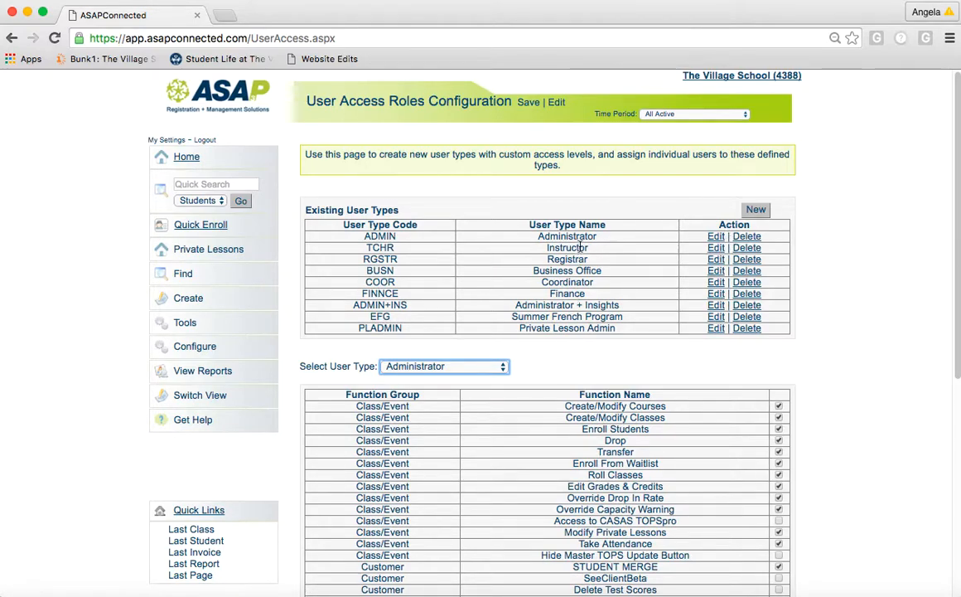
scroll(859, 354, "down", 8)
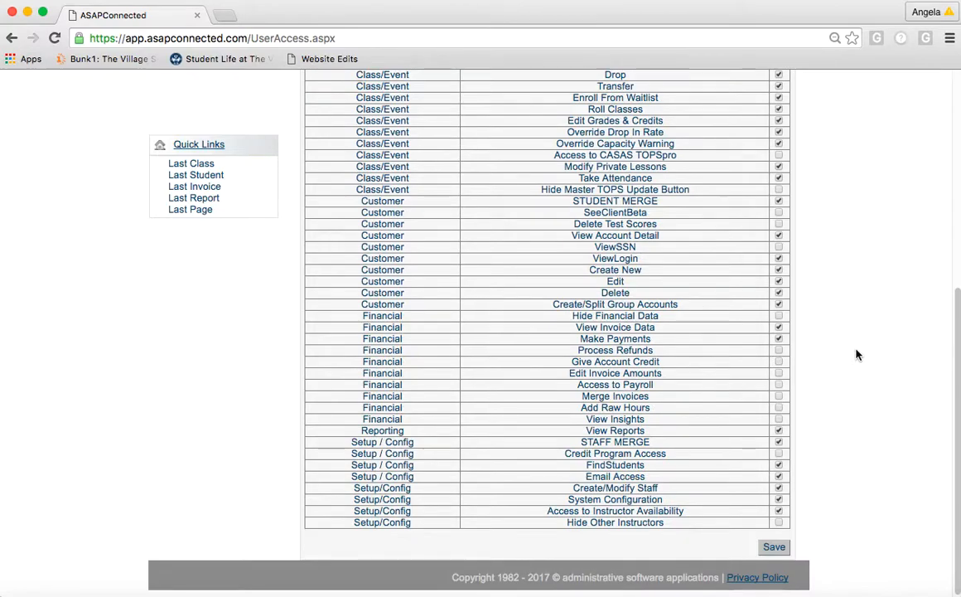
scroll(859, 354, "up", 8)
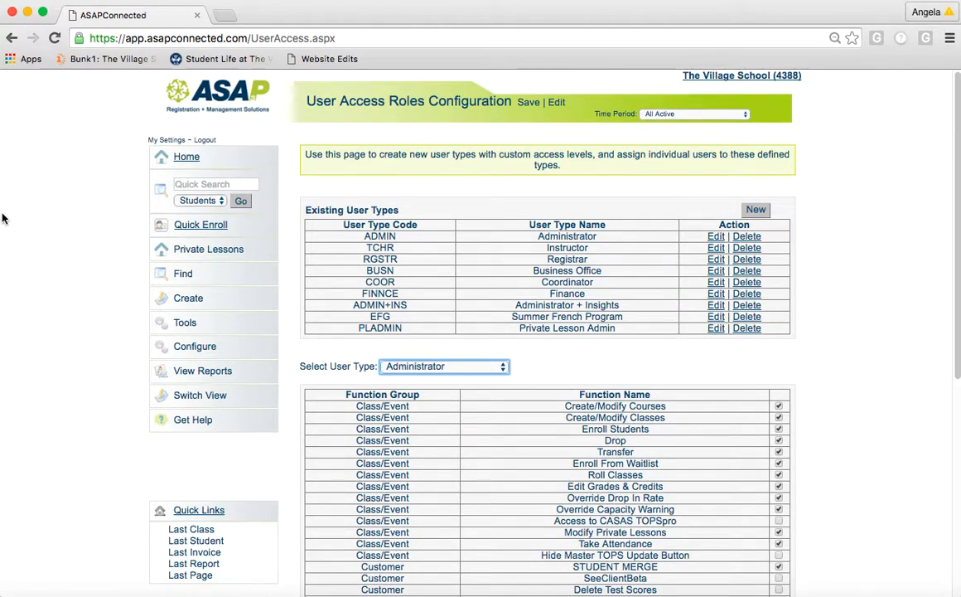
- Start a new Staff/User record with Staff Type Instructor and 'This user is an instructor' ticked
left_click(184, 298)
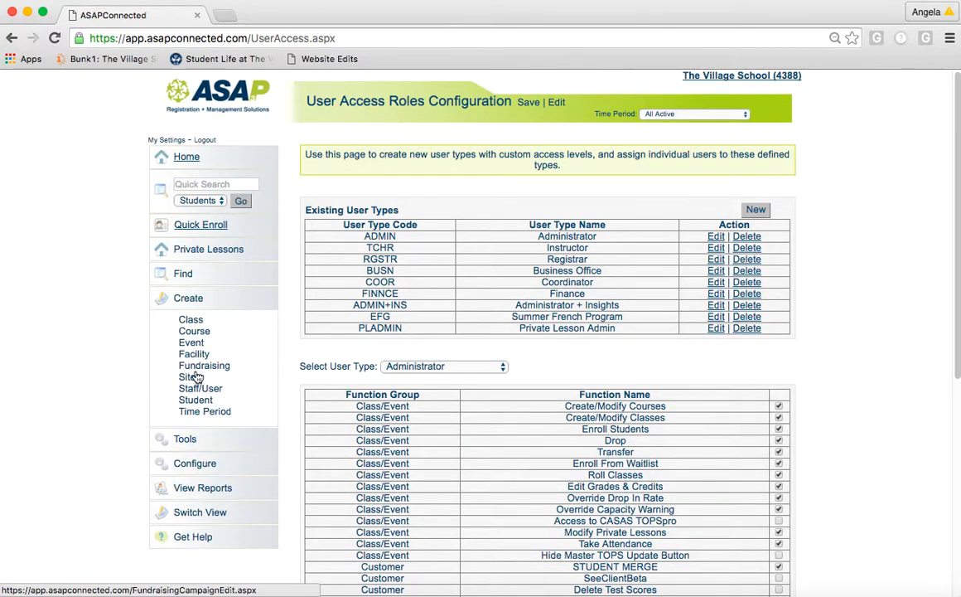
left_click(200, 388)
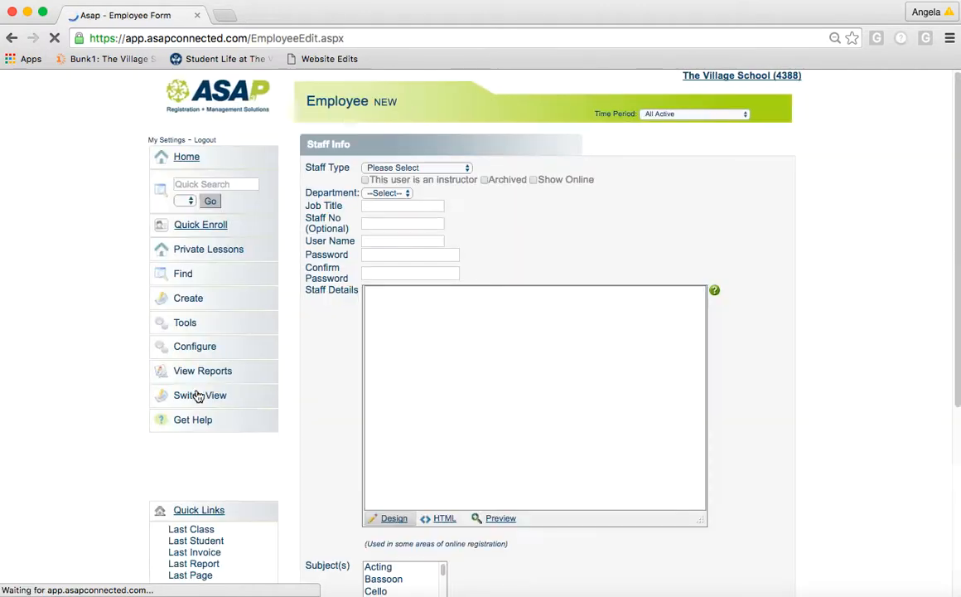
left_click(450, 166)
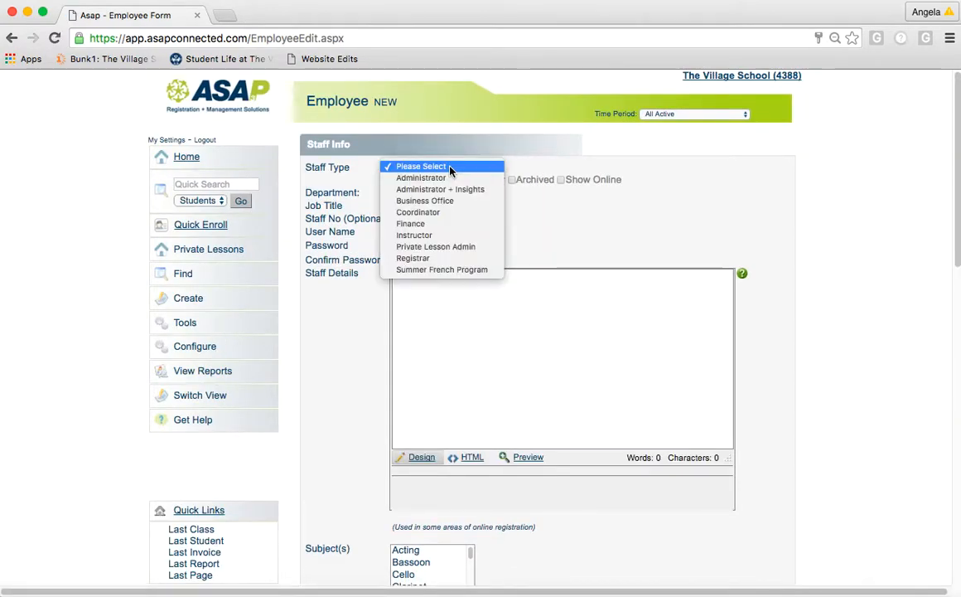
left_click(456, 235)
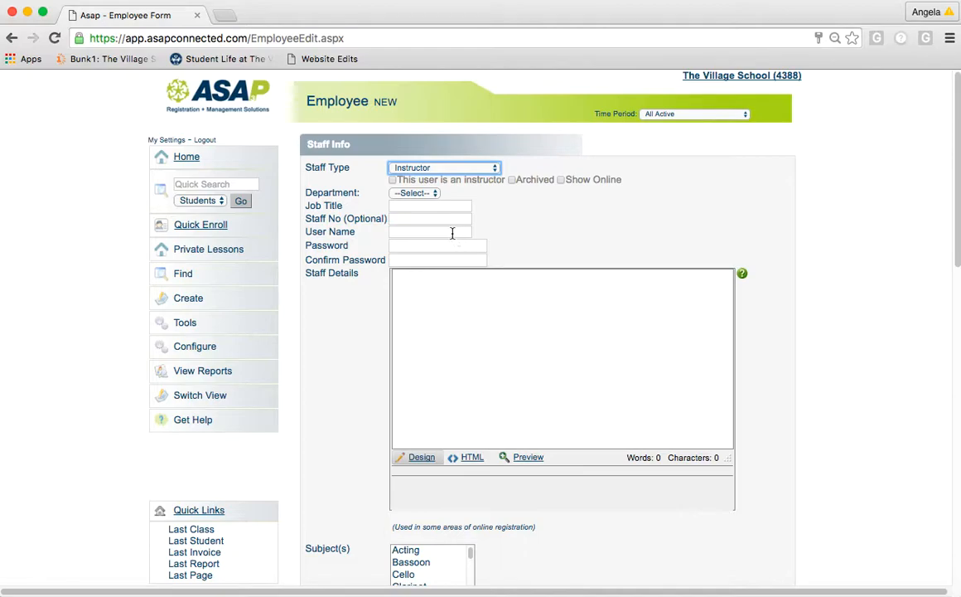
left_click(393, 179)
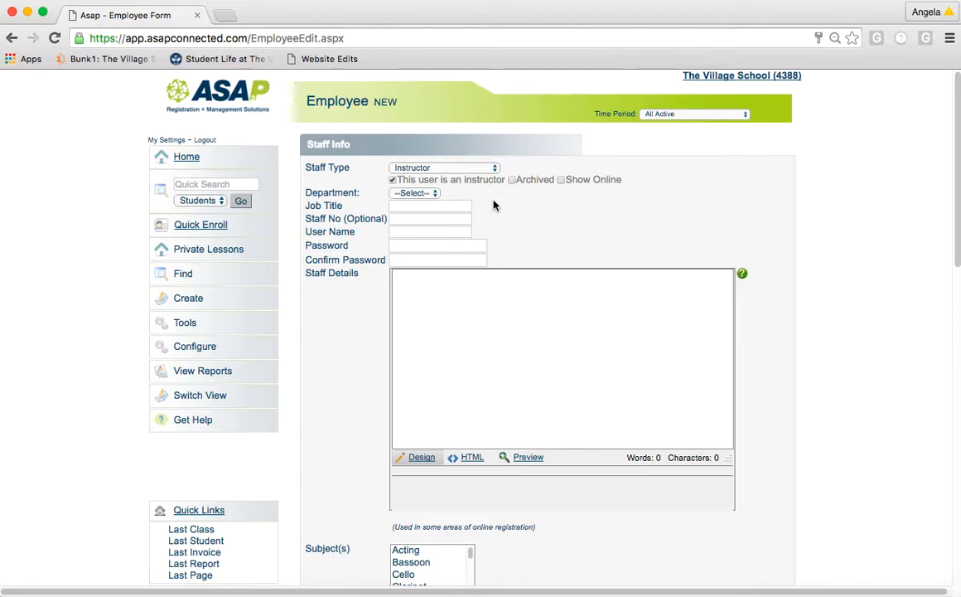
left_click(418, 230)
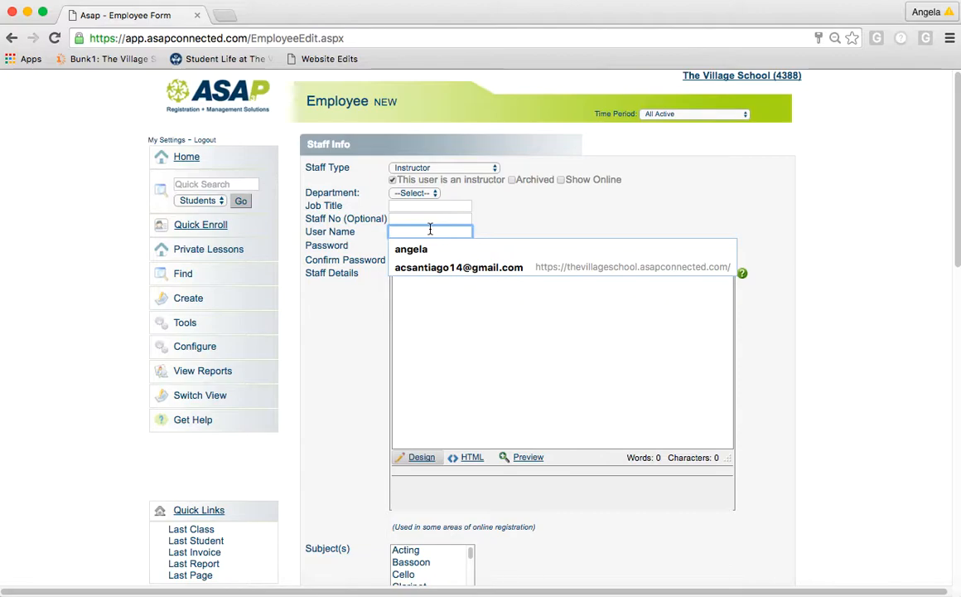
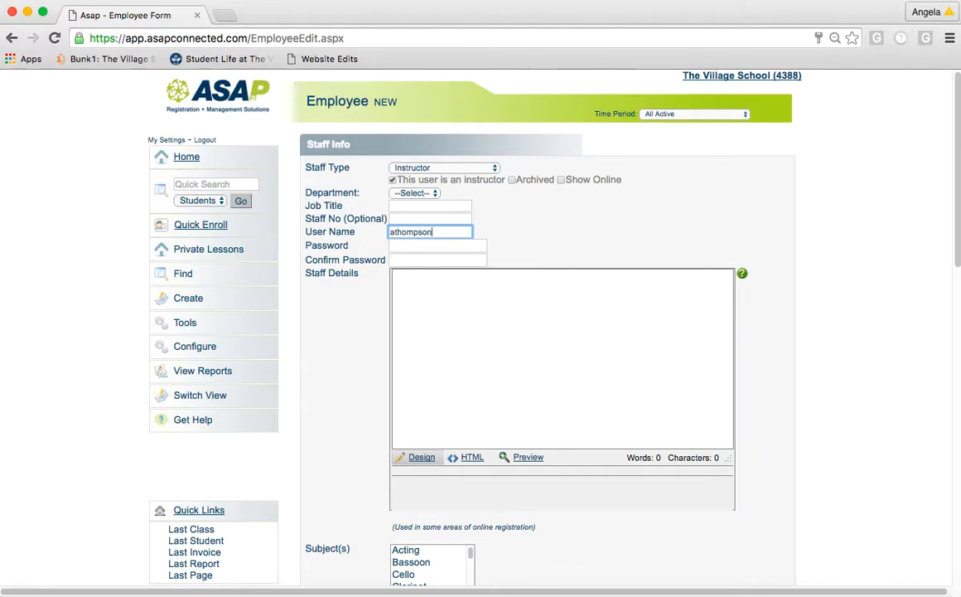
- Enter the instructor's user name, then the password in both Password and Confirm Password
left_click(459, 246)
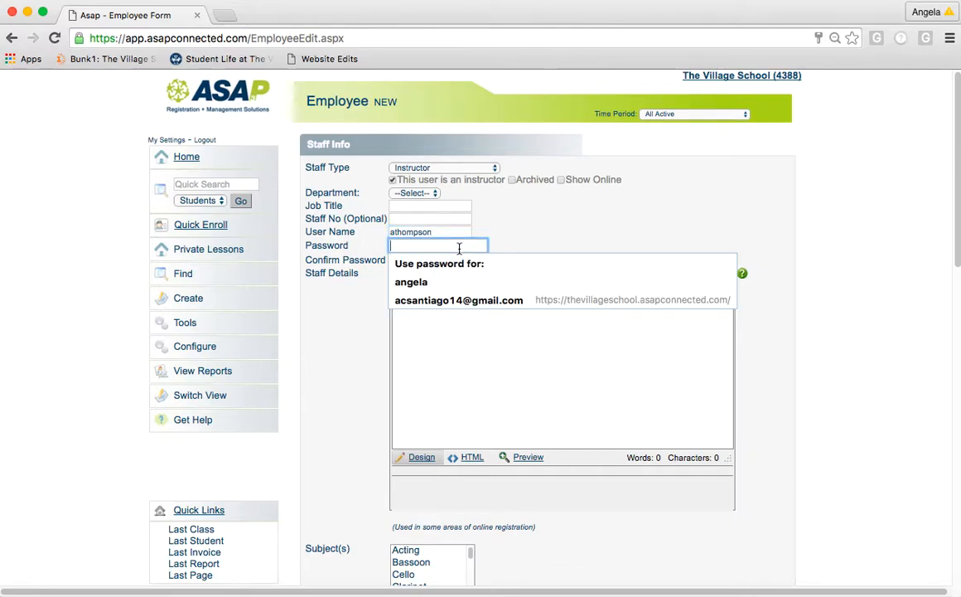
type("•••••")
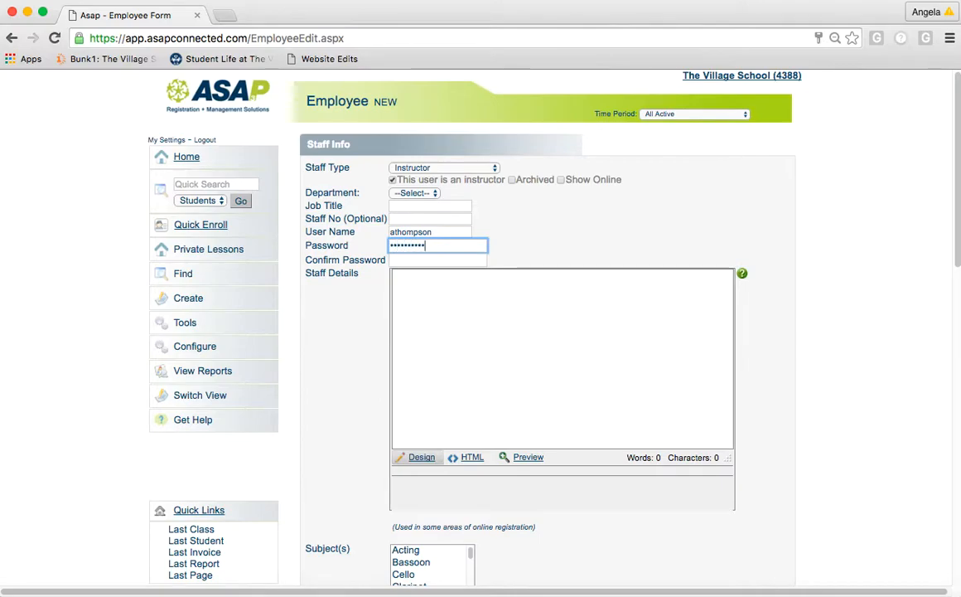
left_click(429, 278)
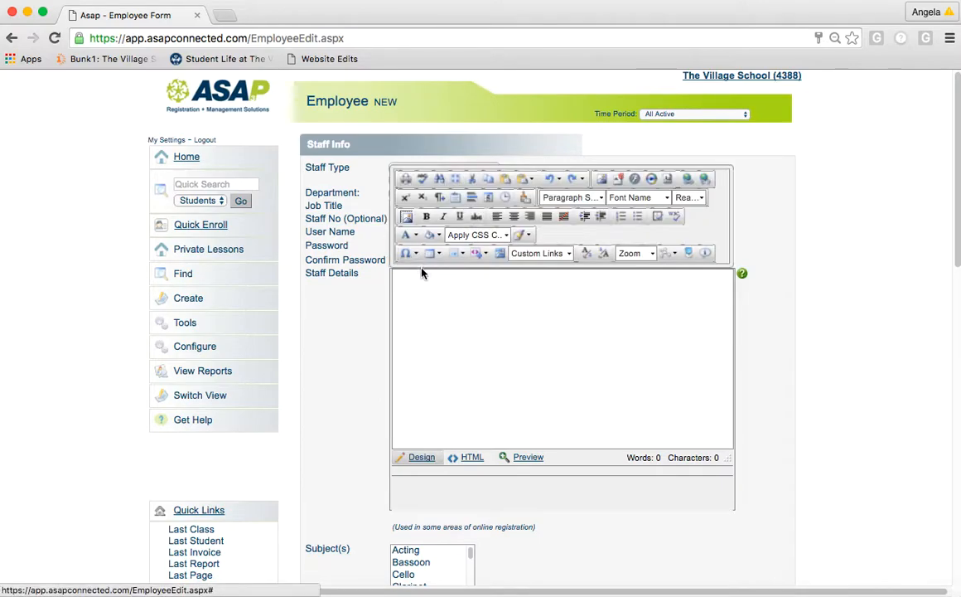
left_click(755, 232)
left_click(467, 259)
type("••")
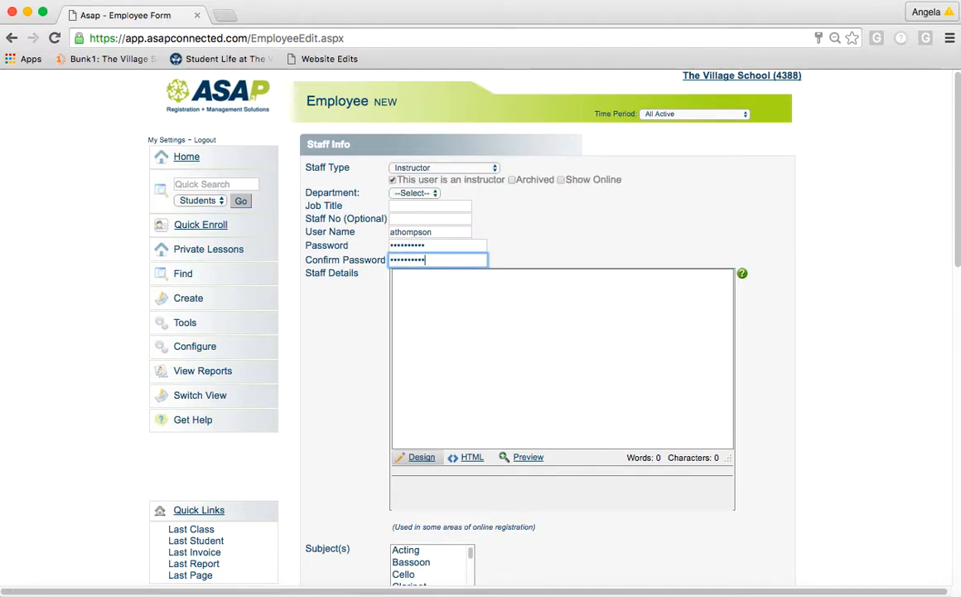
left_click(442, 352)
- Scroll the Employee form past Subject(s) and Fee Tier down to Personal Information
scroll(442, 352, "down", 3)
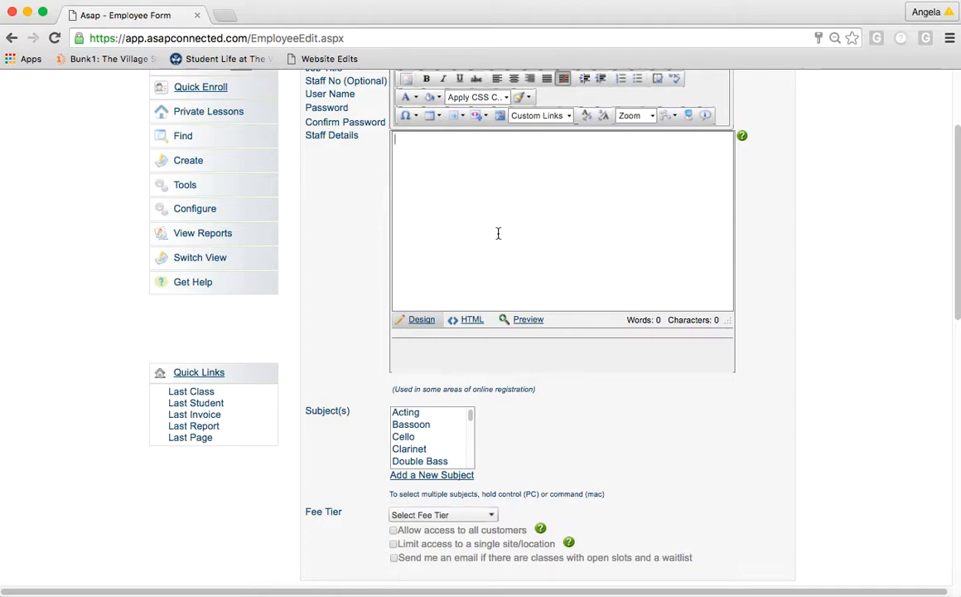
scroll(489, 222, "up", 1)
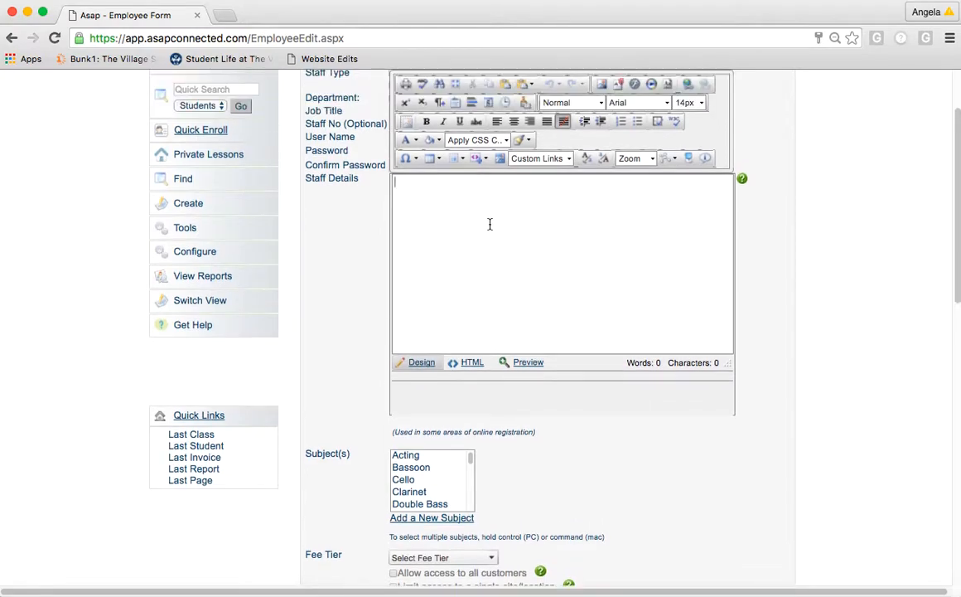
scroll(406, 198, "up", 1)
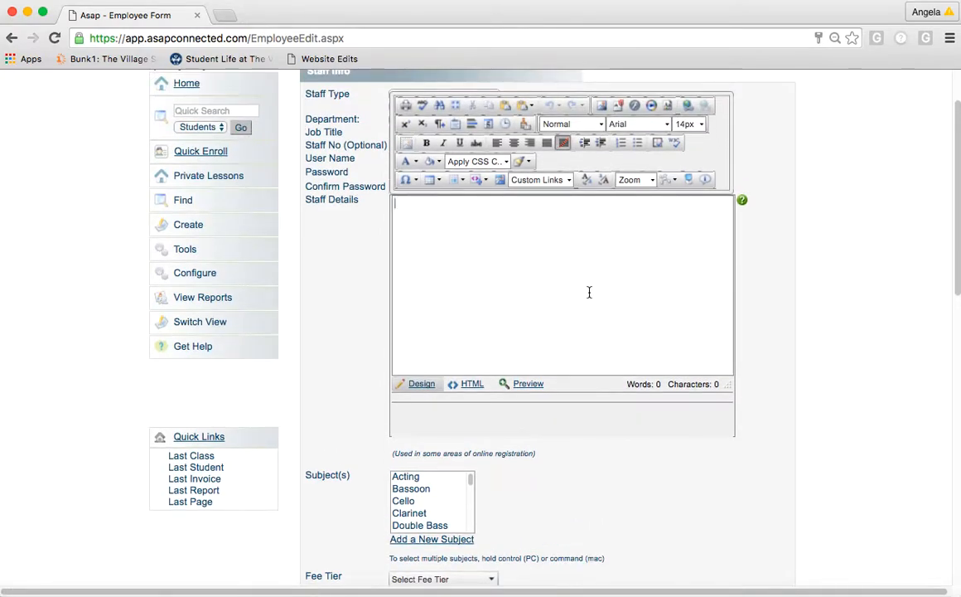
scroll(536, 299, "down", 5)
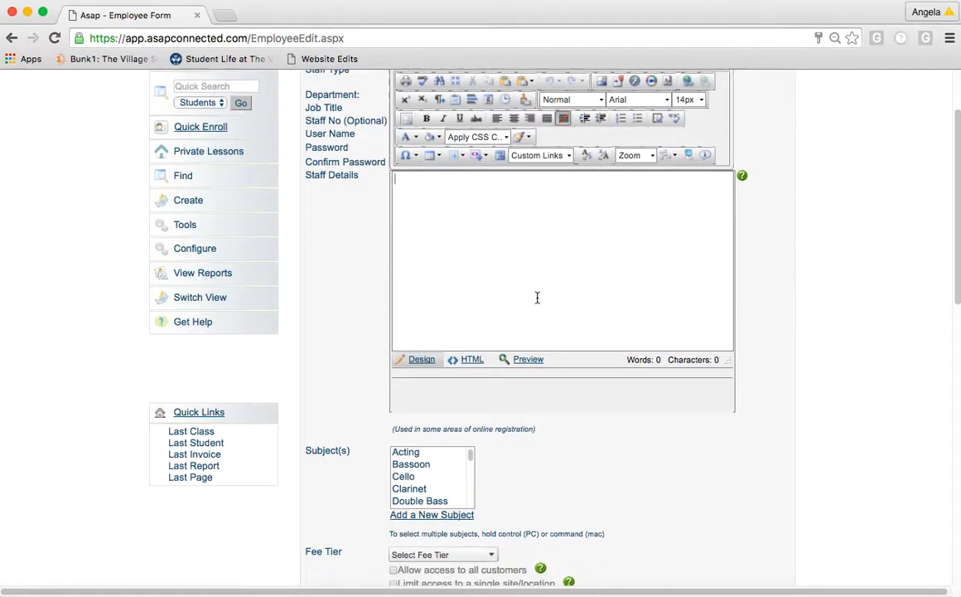
scroll(537, 299, "down", 2)
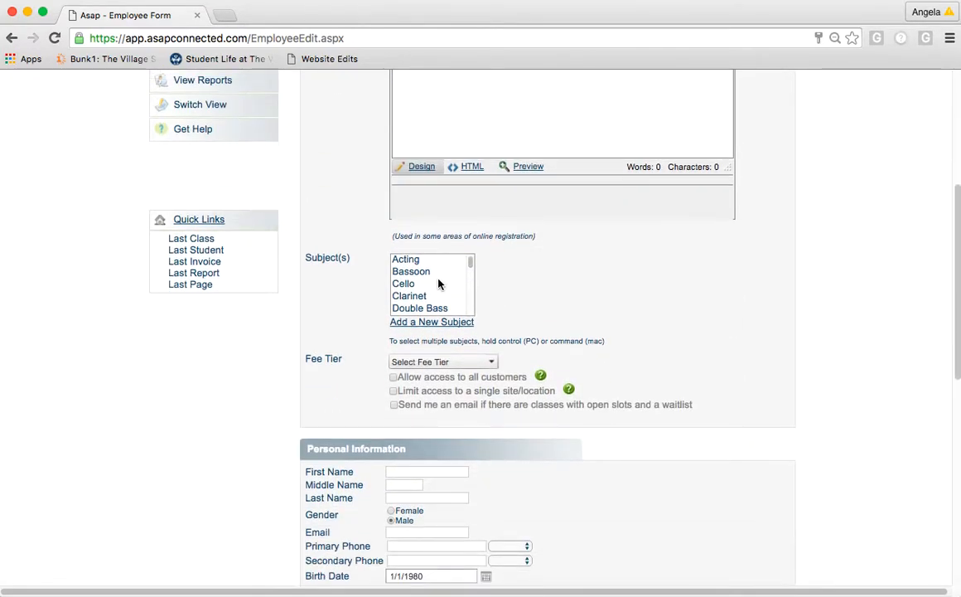
scroll(442, 301, "down", 4)
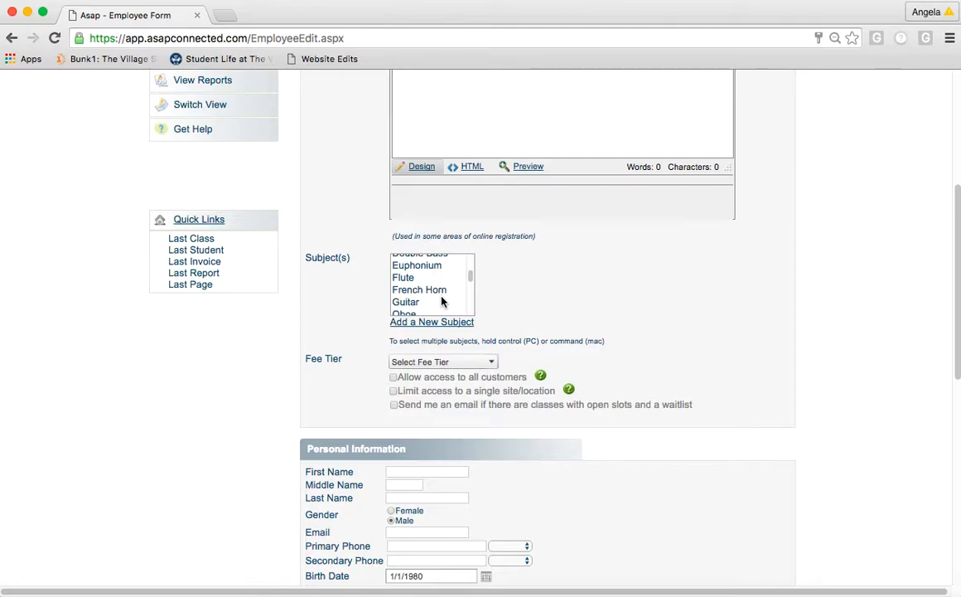
scroll(441, 302, "down", 2)
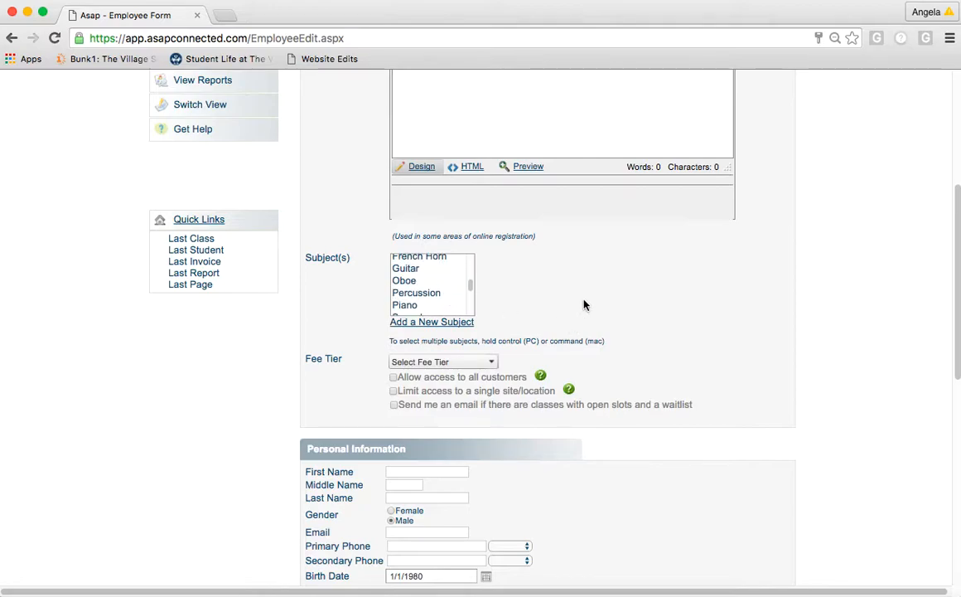
scroll(598, 299, "down", 3)
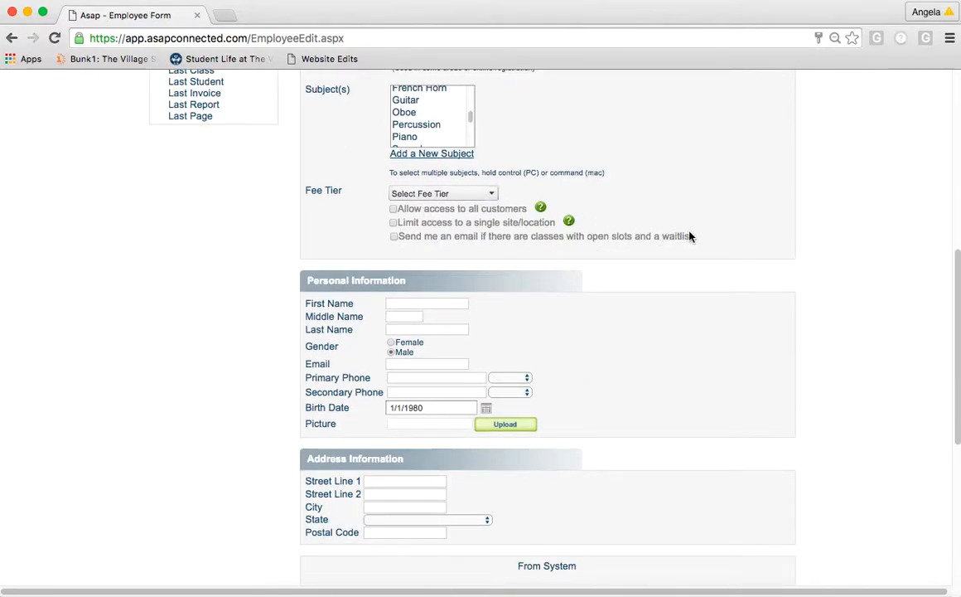
scroll(689, 237, "down", 3)
- Enter the instructor's first and last name
left_click(463, 176)
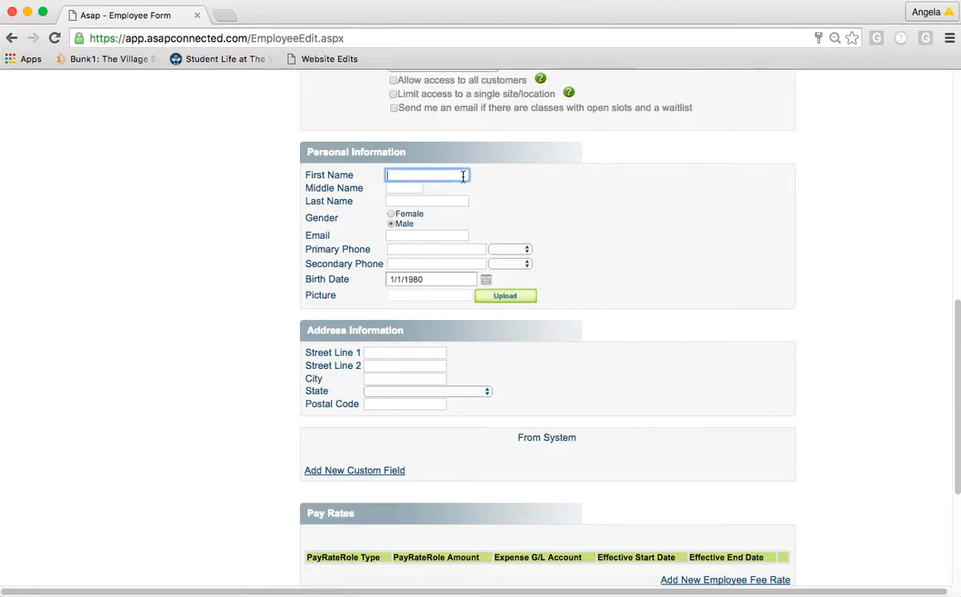
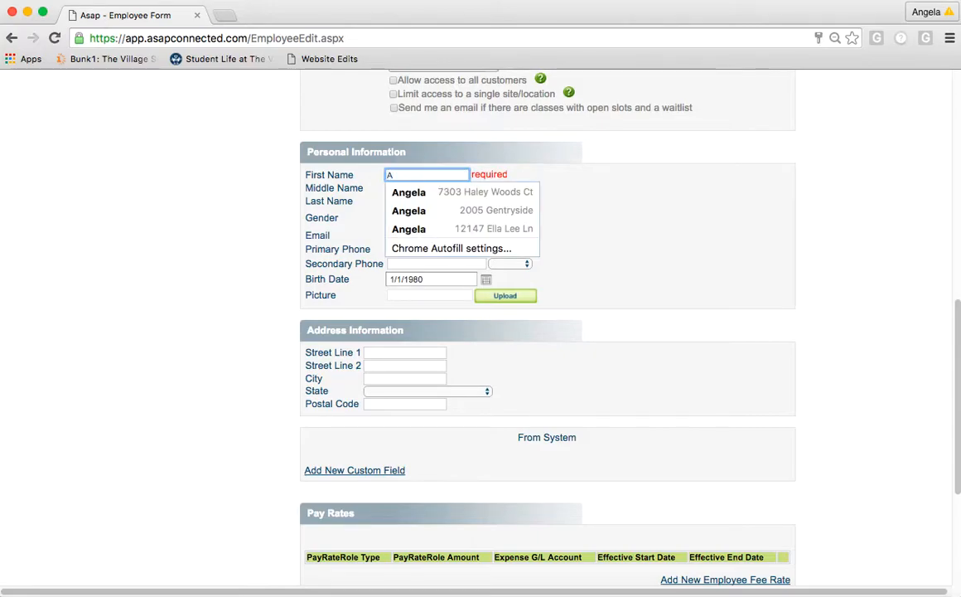
key("Tab")
key("Tab")
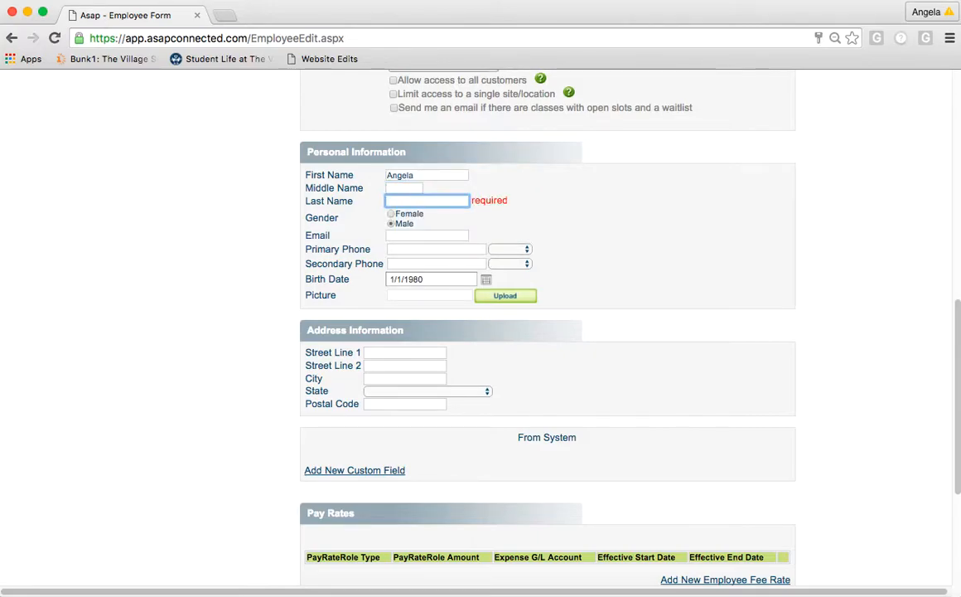
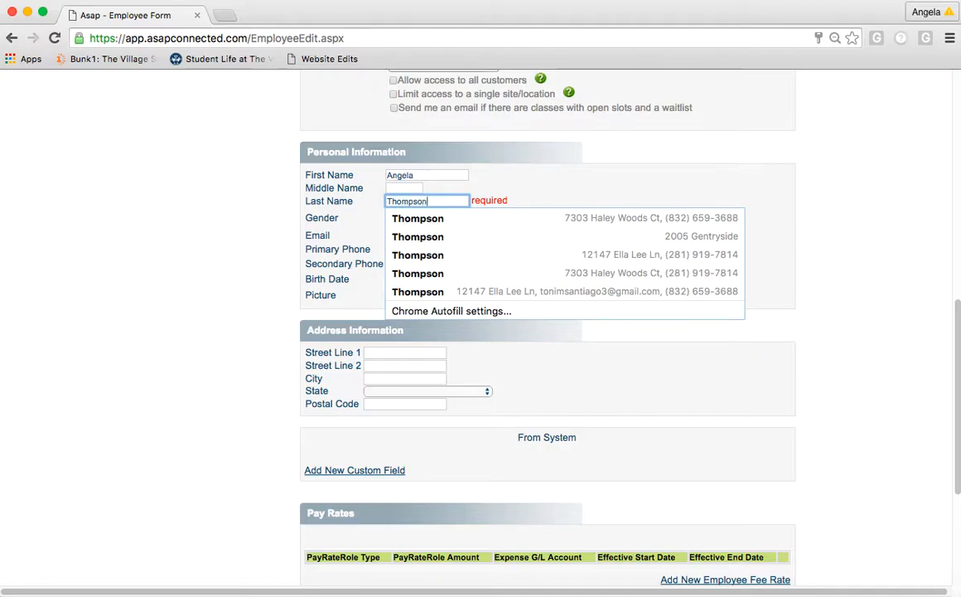
key("Tab")
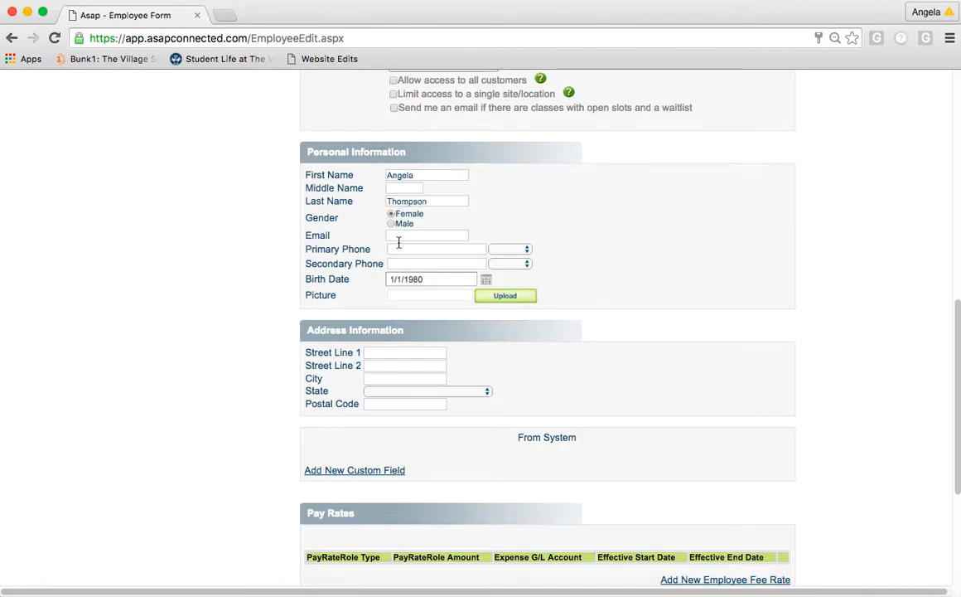
- Set Gender to Female and fill in the instructor's work e-mail address
left_click(401, 248)
left_click(421, 235)
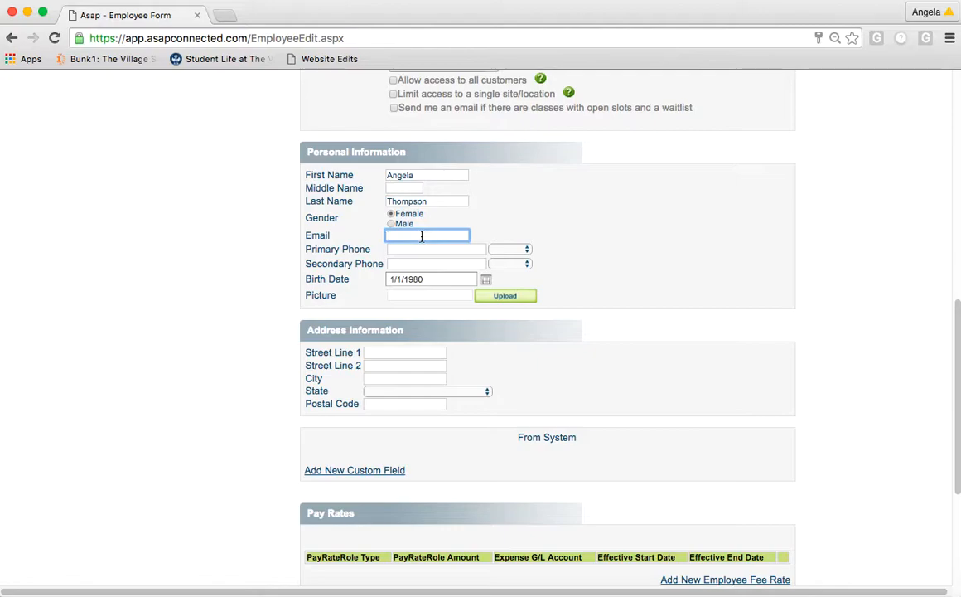
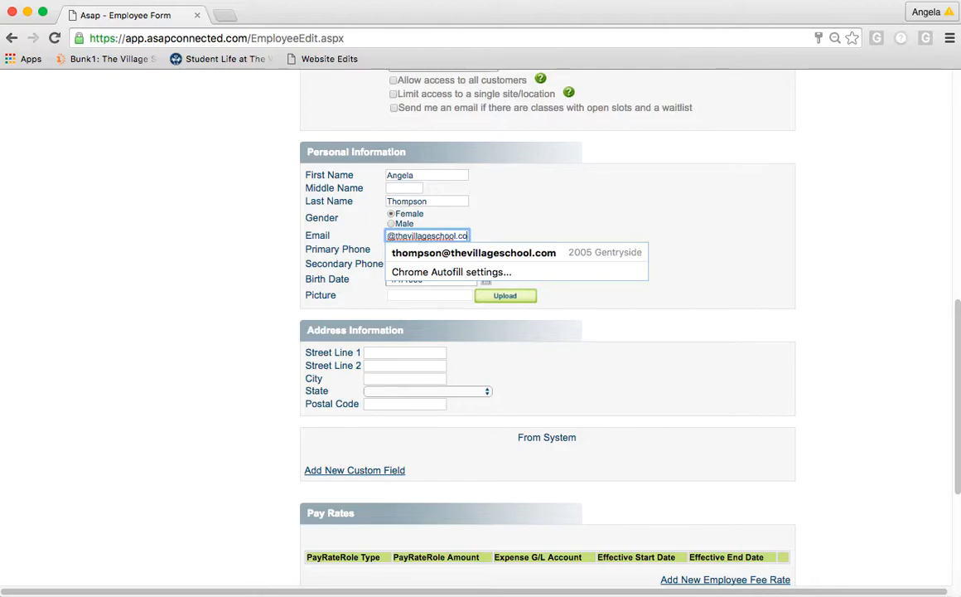
left_click(549, 231)
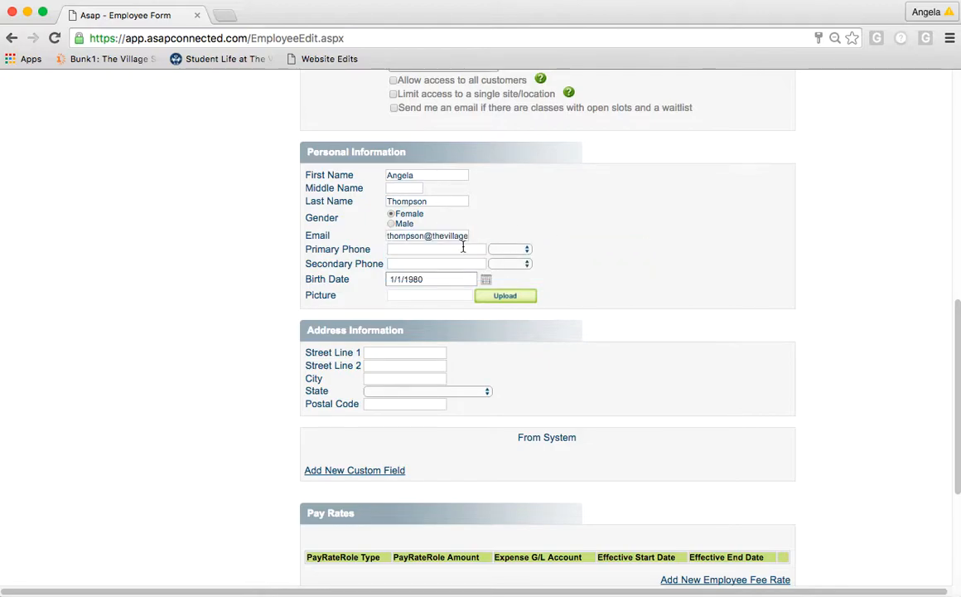
left_click(440, 278)
- Keep the default 1/1/1980 birth date and save the new instructor record
left_click(686, 280)
scroll(688, 282, "down", 1)
scroll(688, 283, "down", 3)
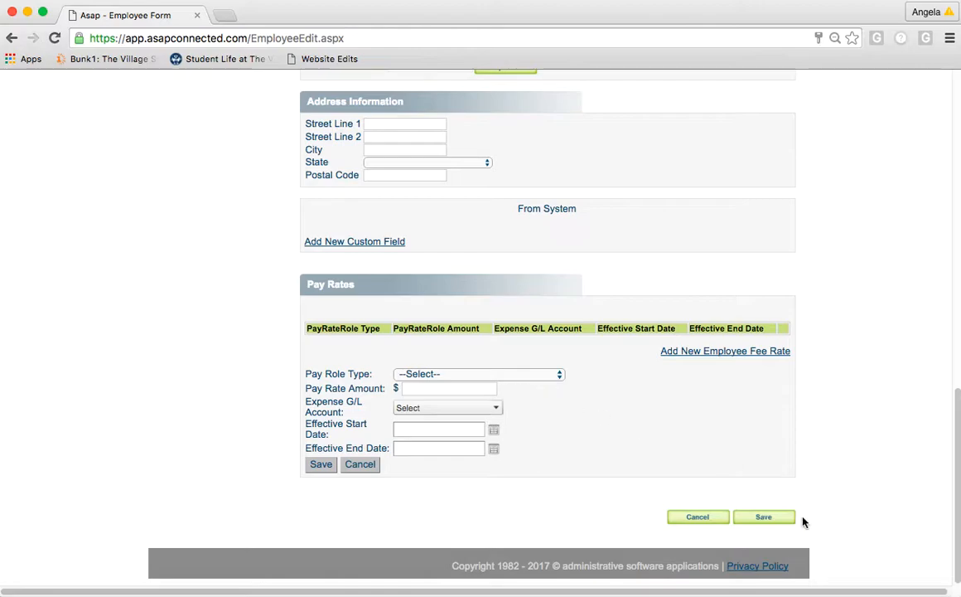
left_click(775, 520)
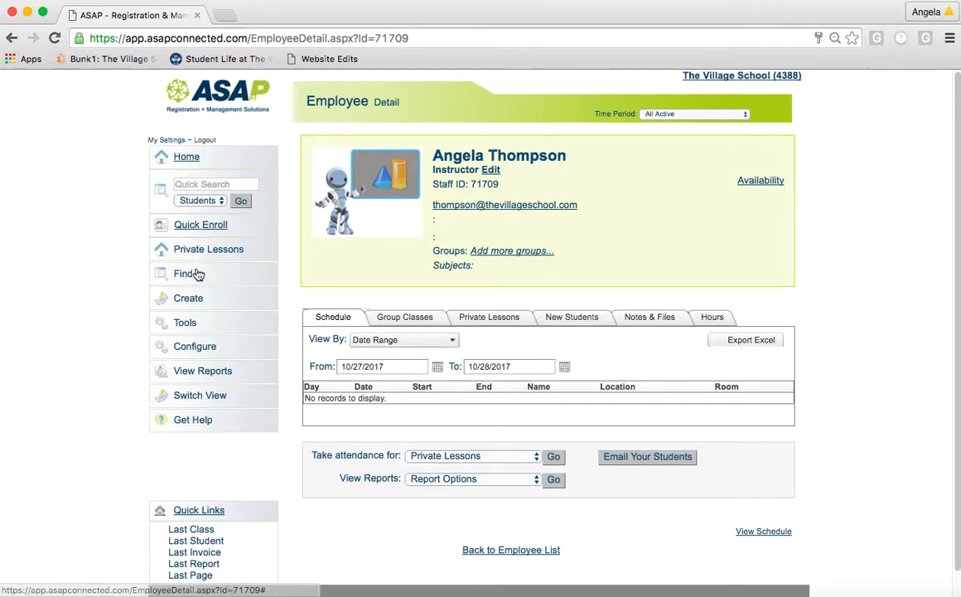
- Go to Find > Staff to list all existing staff members
left_click(191, 302)
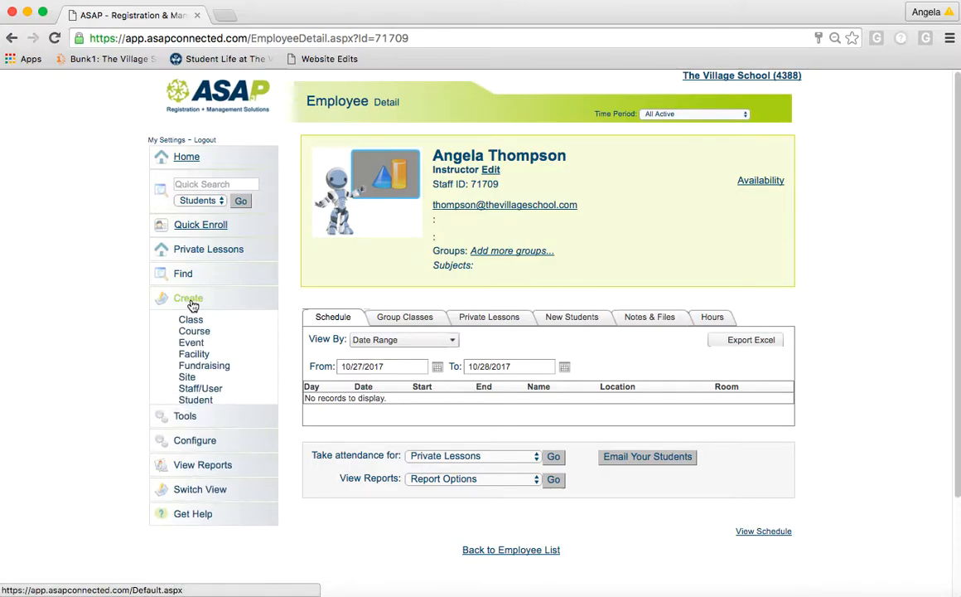
left_click(186, 274)
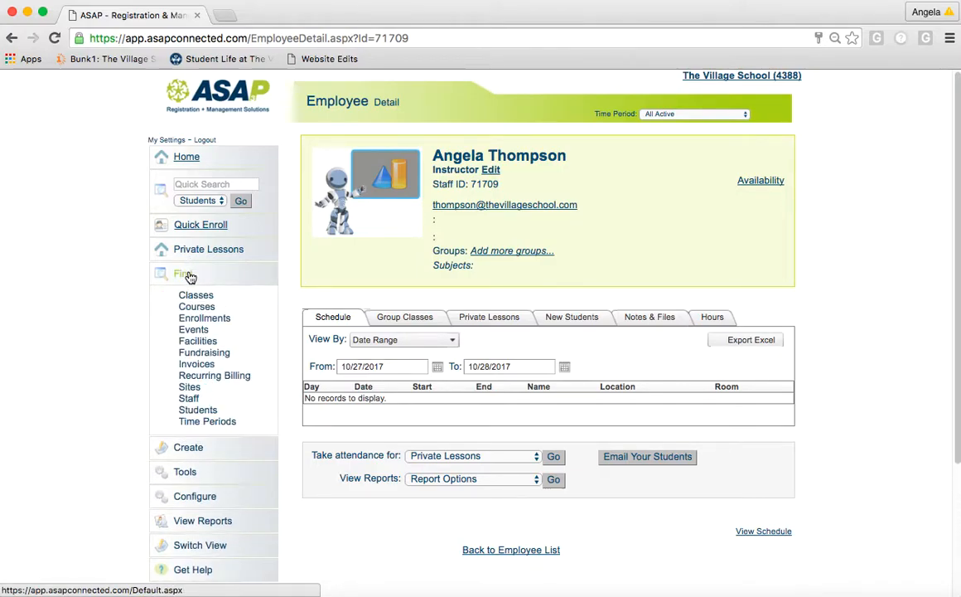
left_click(189, 397)
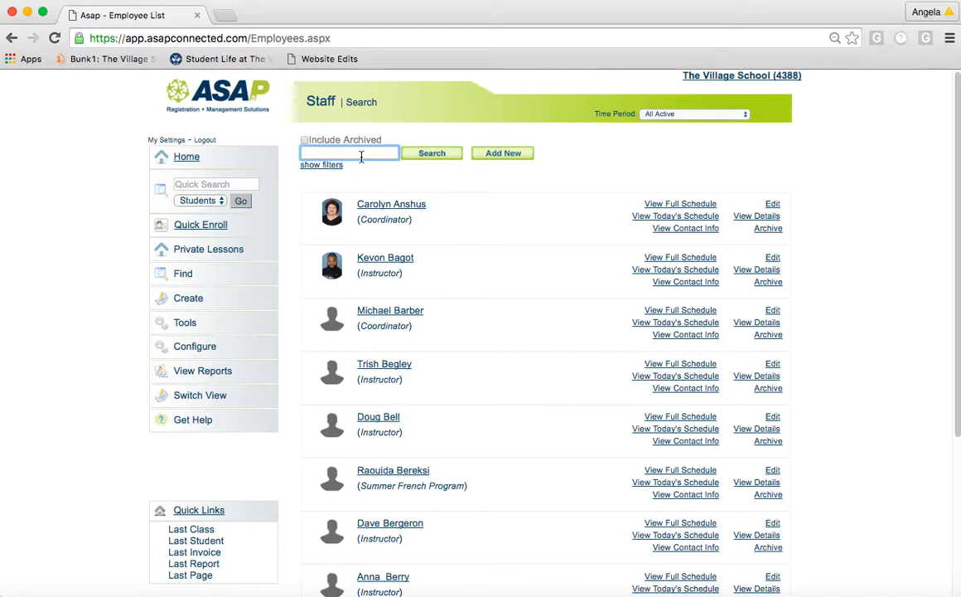
- Search the staff list by the instructor's first name
type("angela")
key("Return")
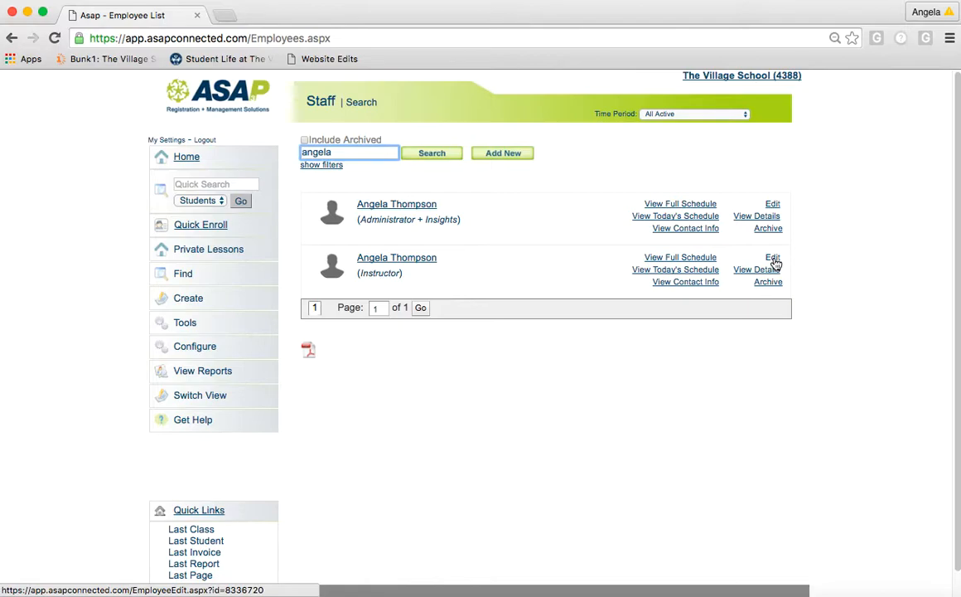
- Open the Instructor entry for editing and replace its password with a new one
left_click(774, 259)
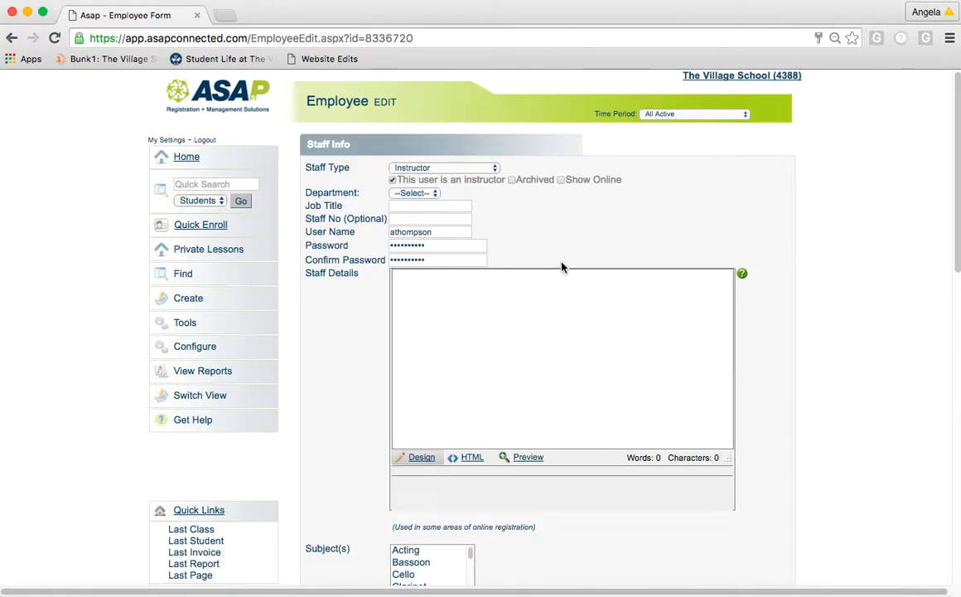
left_click(437, 246)
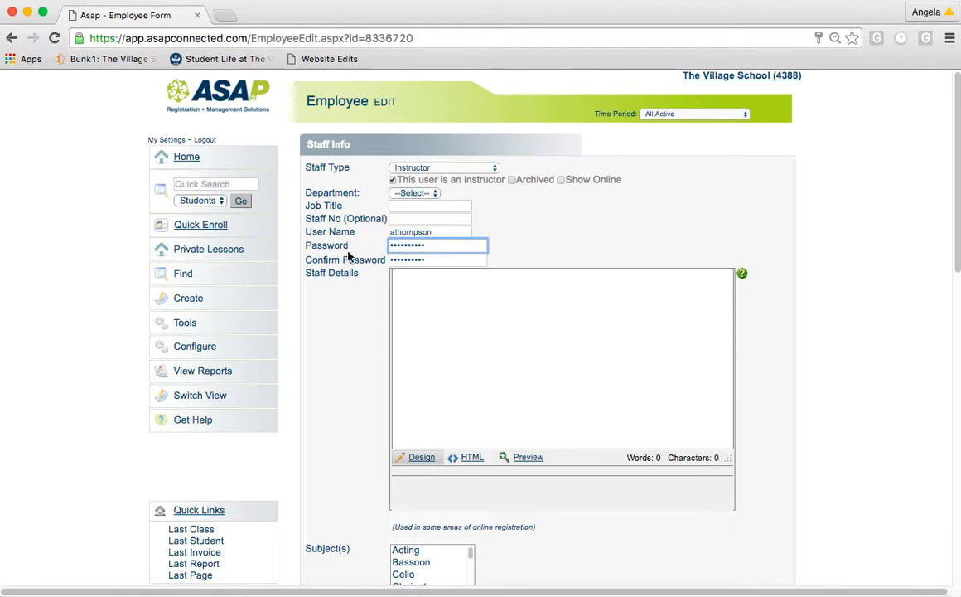
double_click(426, 248)
type("••••")
- Retype the matching password in the Confirm Password field
double_click(418, 259)
type("••")
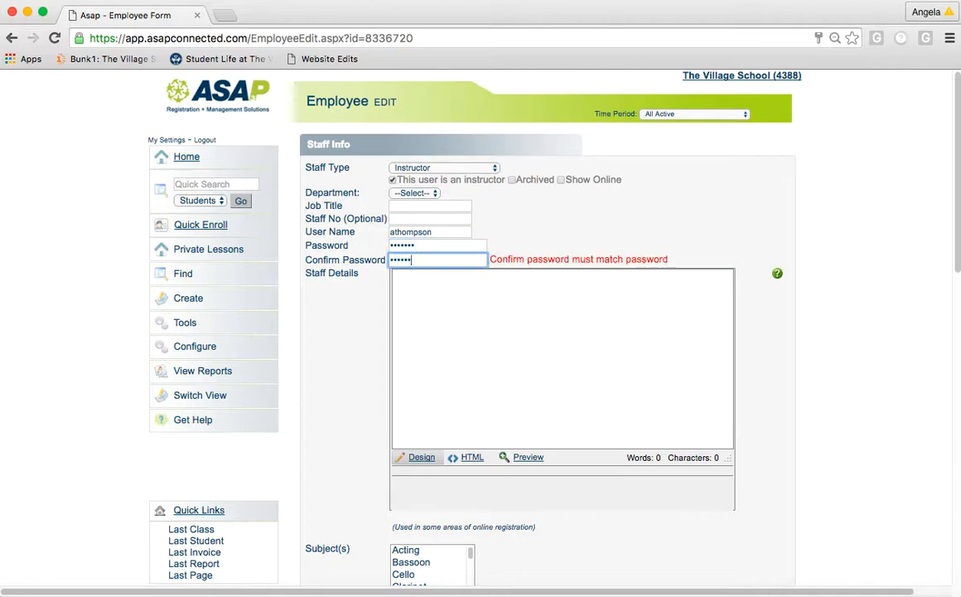
left_click(455, 200)
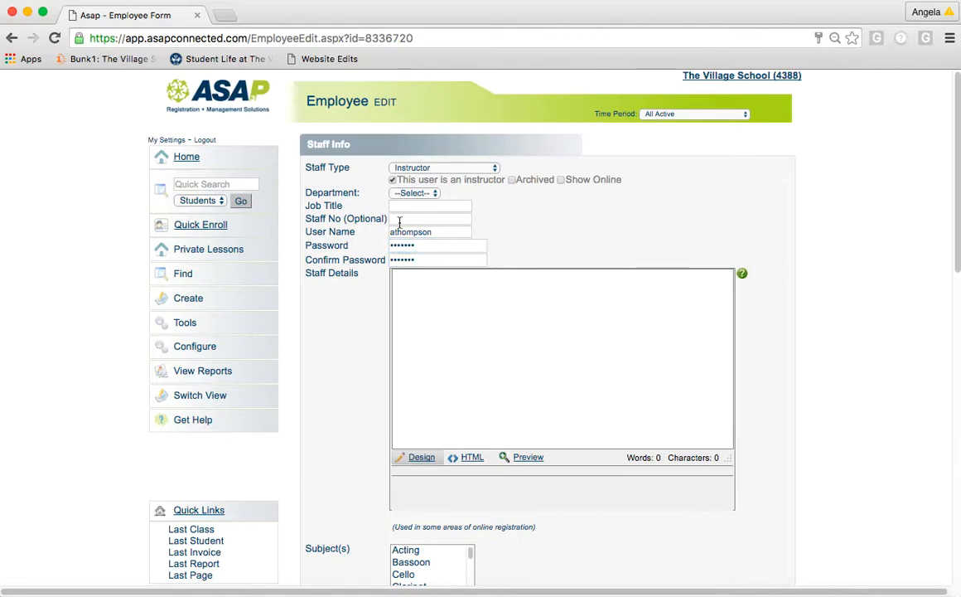
scroll(873, 249, "down", 5)
scroll(873, 248, "up", 5)
scroll(806, 229, "down", 10)
- Save the instructor account and check that its Employee Detail page shows Archived
left_click(775, 517)
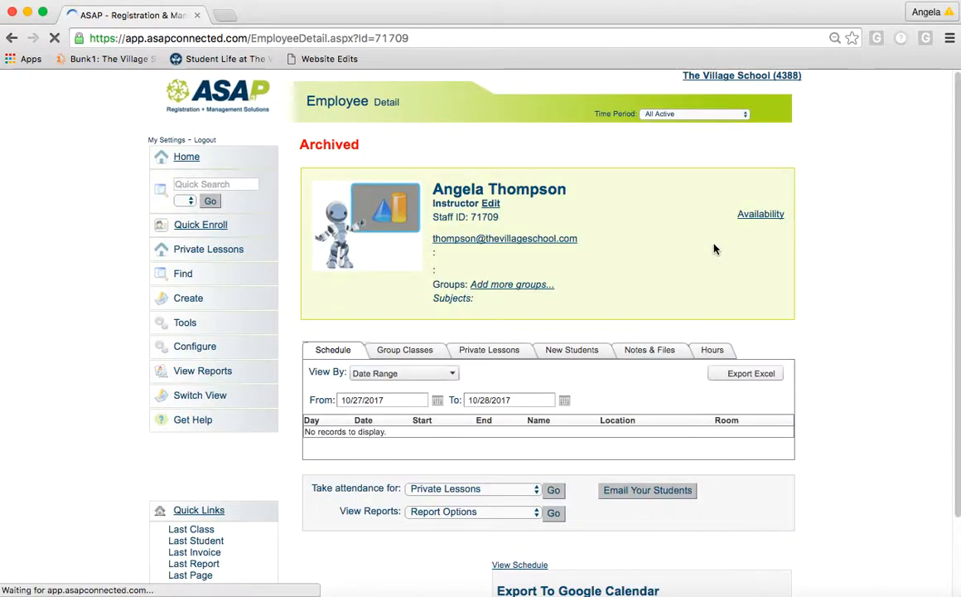
scroll(847, 231, "down", 1)
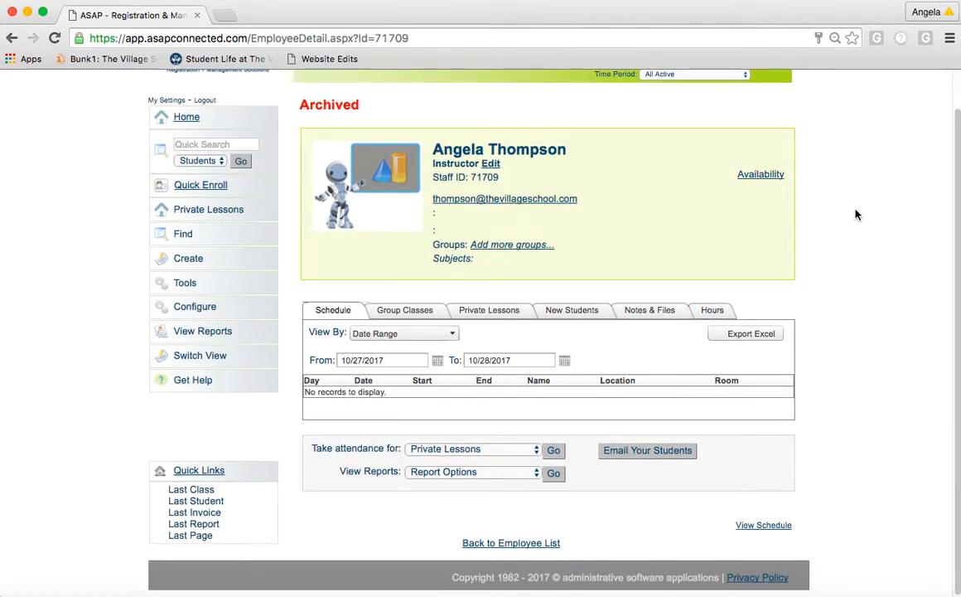
scroll(854, 212, "up", 2)
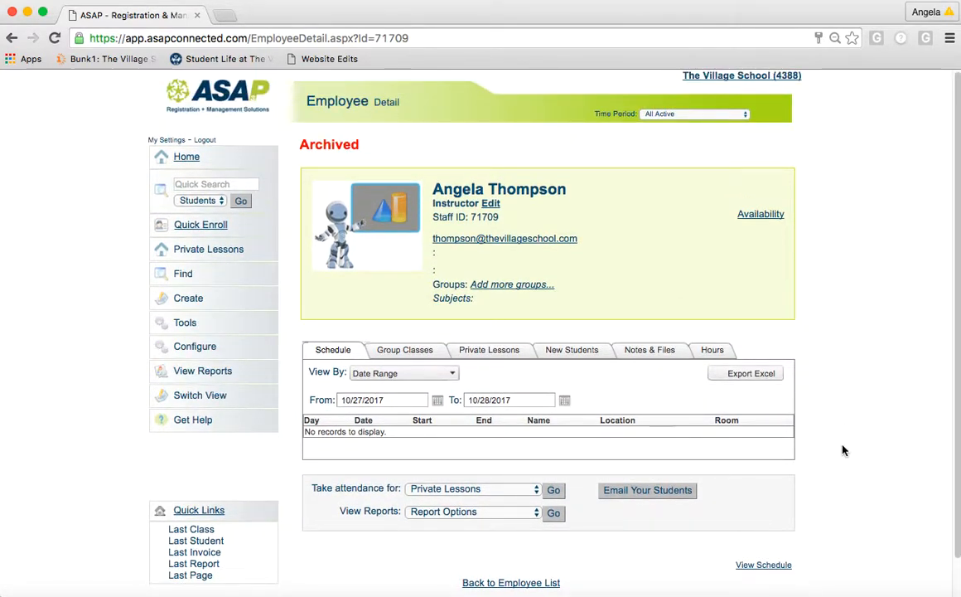
right_click(842, 594)
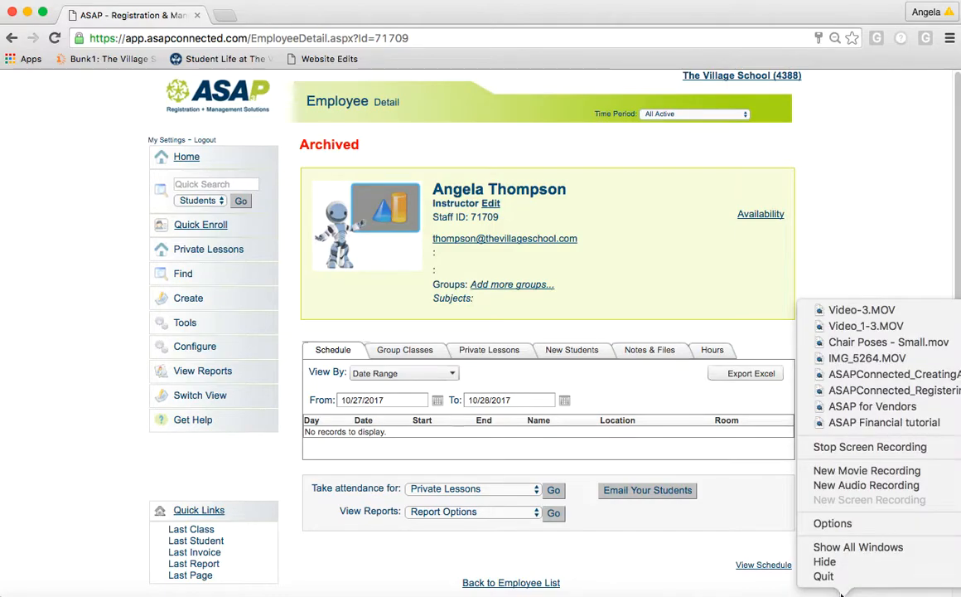